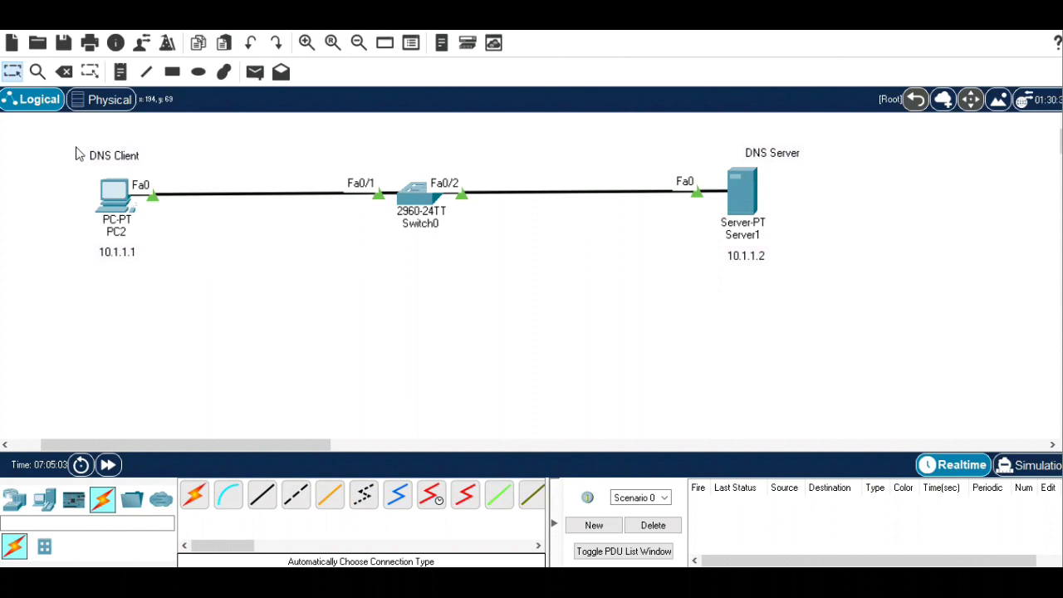
Step: Assign Server1 the static IPv4 address 10.1.1.2 with subnet mask 255.0.0.0
click(742, 199)
click(343, 243)
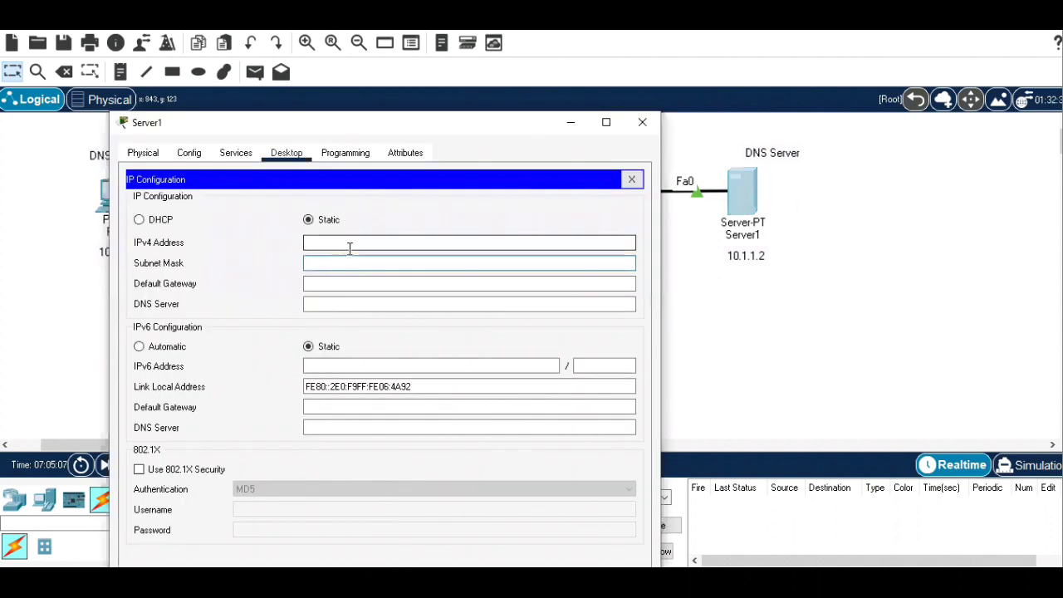
text(10)
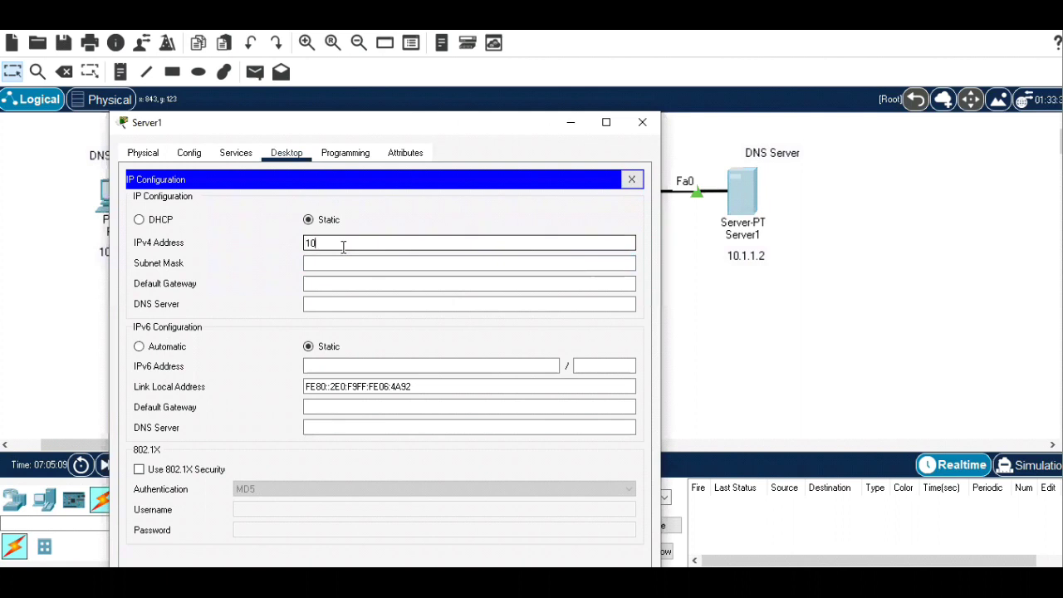
text(.1.1.2)
click(339, 264)
click(327, 284)
Step: Set Server1's IPv4 DNS server to 10.1.1.2 and put its configuration window away
click(321, 303)
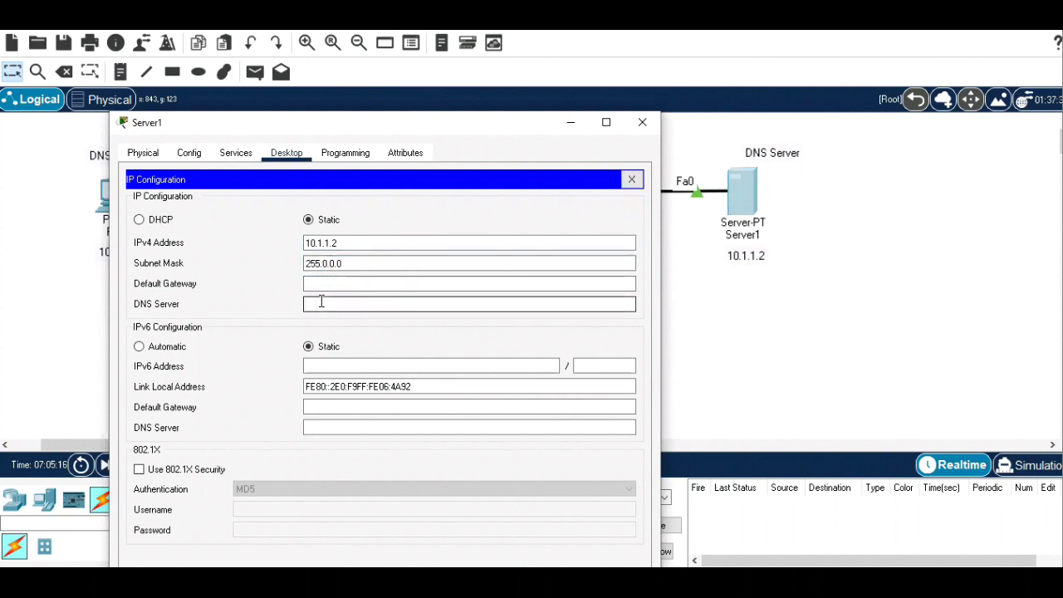
text(10.1.1.2)
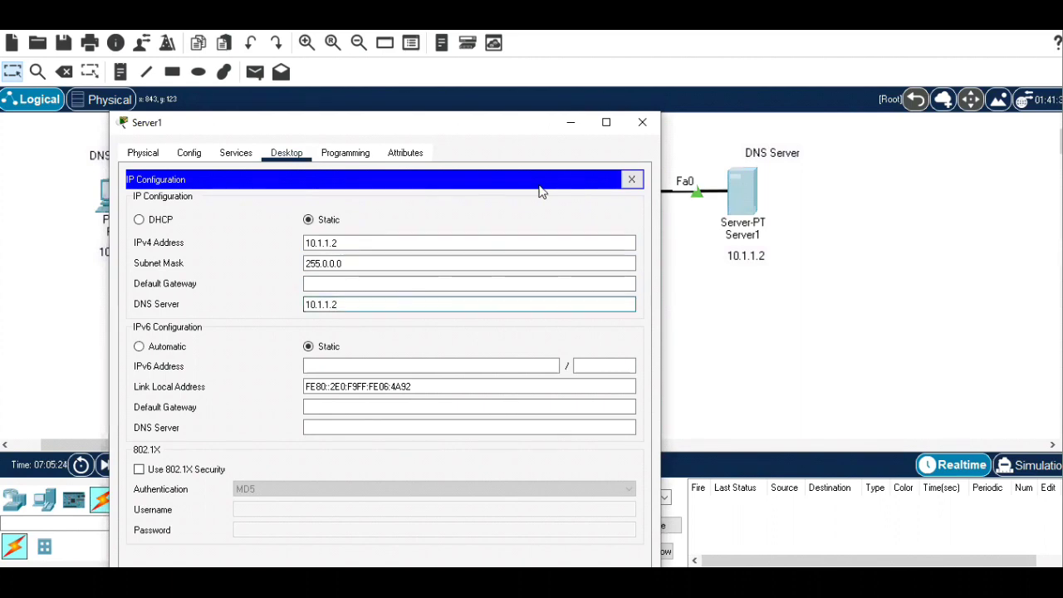
click(631, 180)
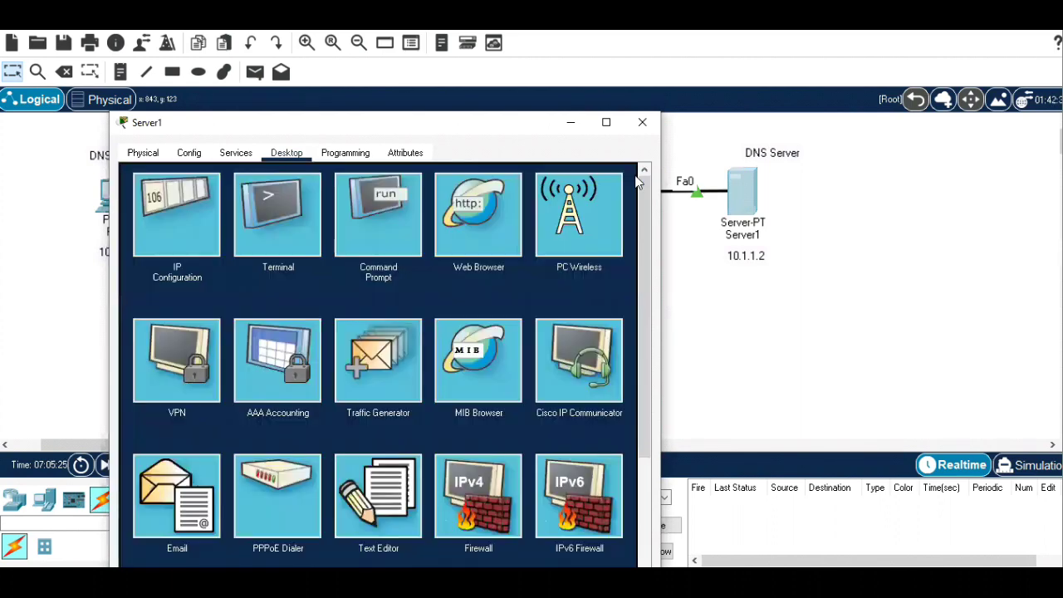
click(581, 130)
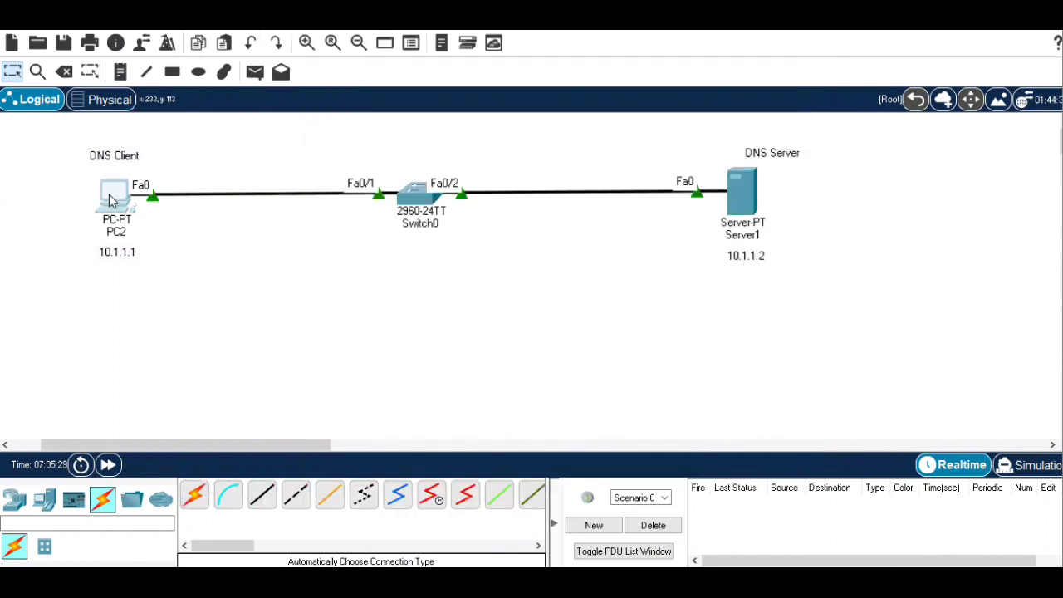
Step: Assign PC2 the static IPv4 address 10.1.1.1 with subnet mask 255.0.0.0
click(127, 196)
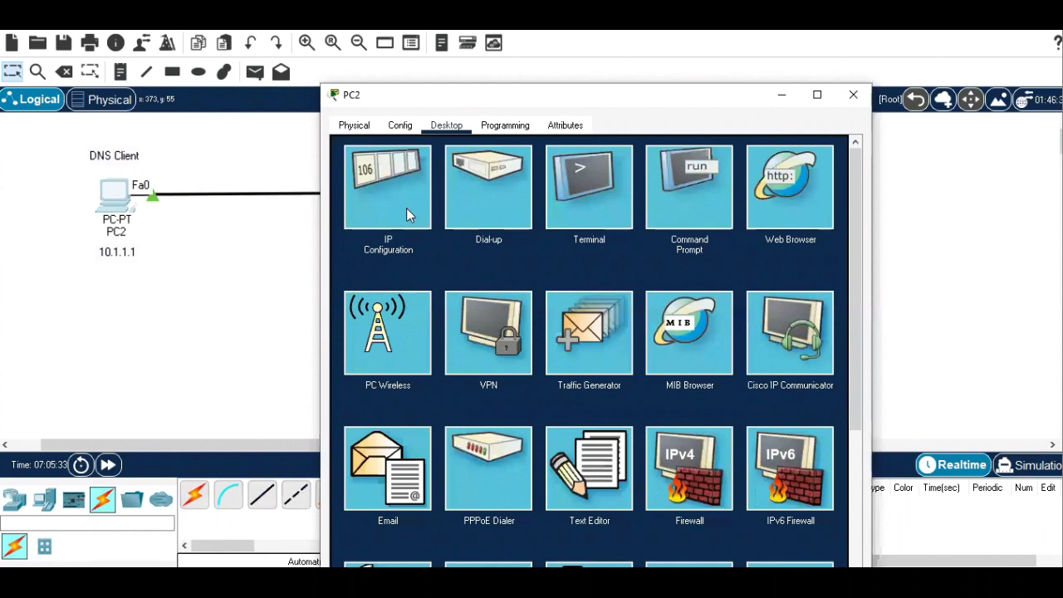
click(406, 207)
click(532, 234)
text(10.1.1.1)
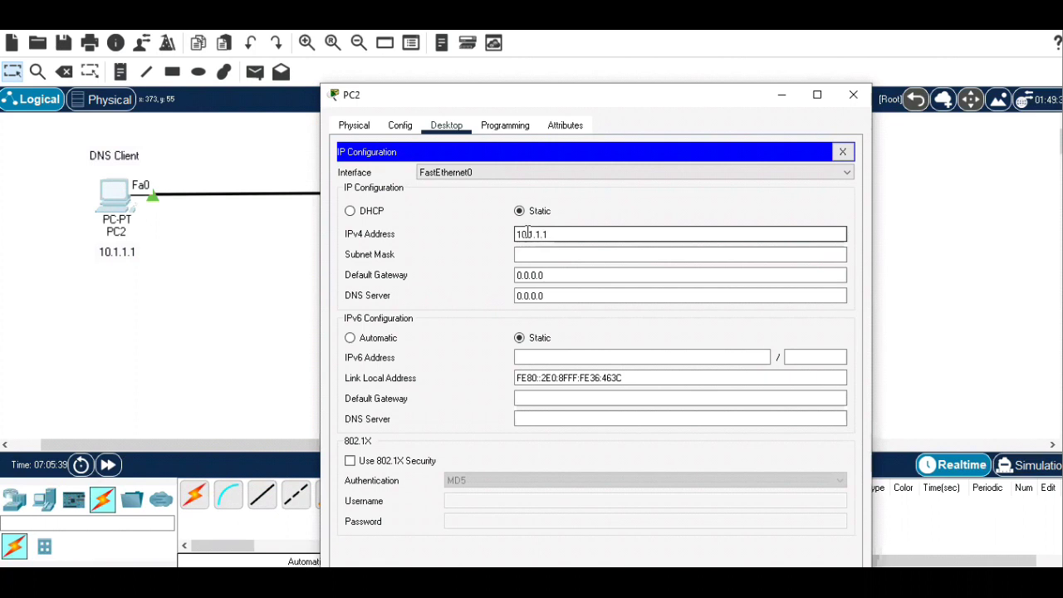
click(534, 254)
click(548, 275)
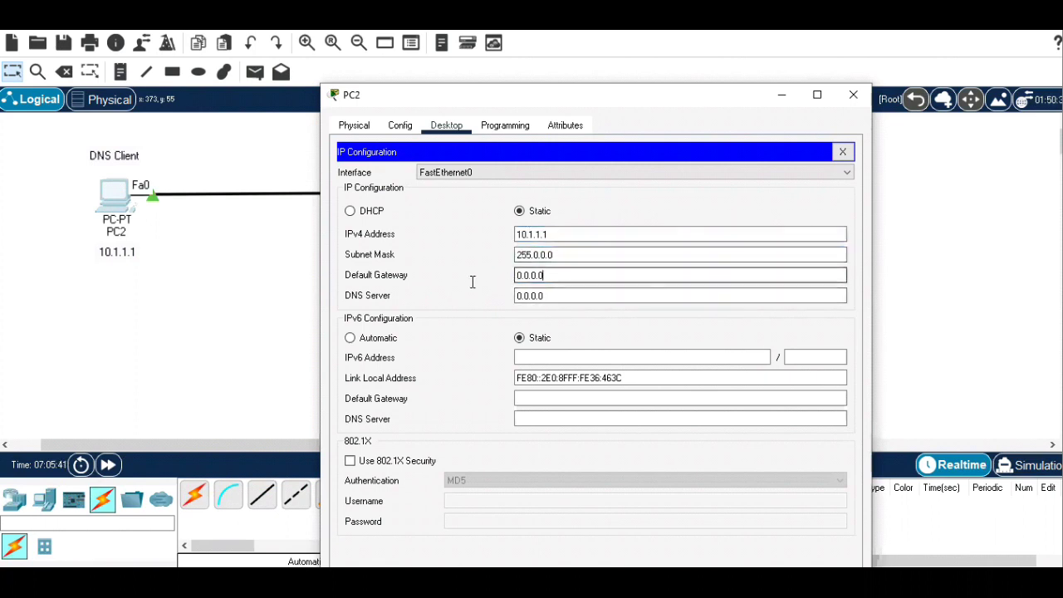
Step: Set PC2's IPv4 DNS server to 10.1.1.2 and close its IP configuration
drag(516, 297, 547, 299)
key(BackSpace)
text(10.1.1.1)
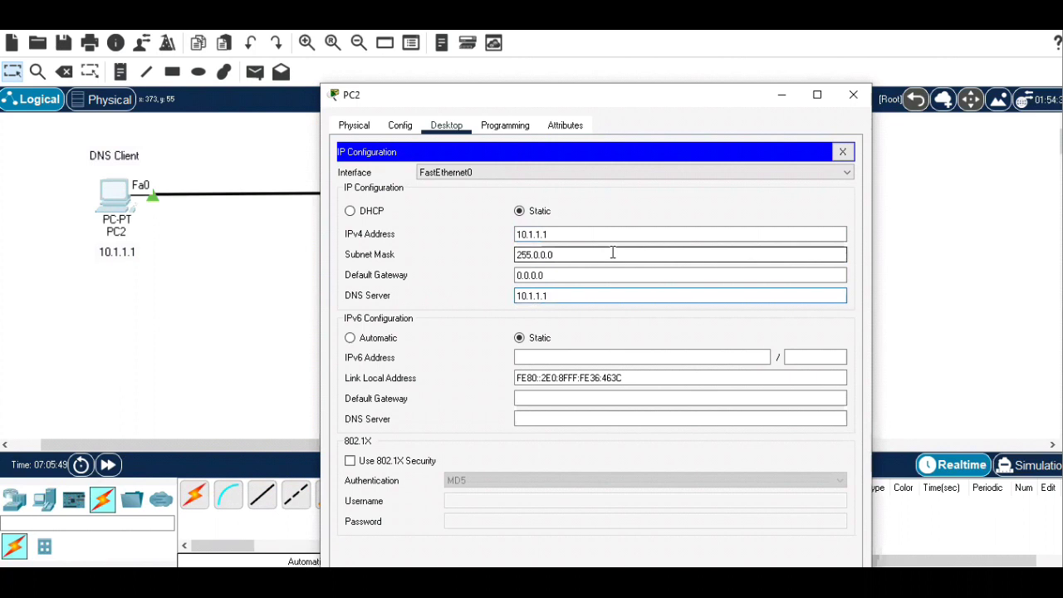
key(BackSpace)
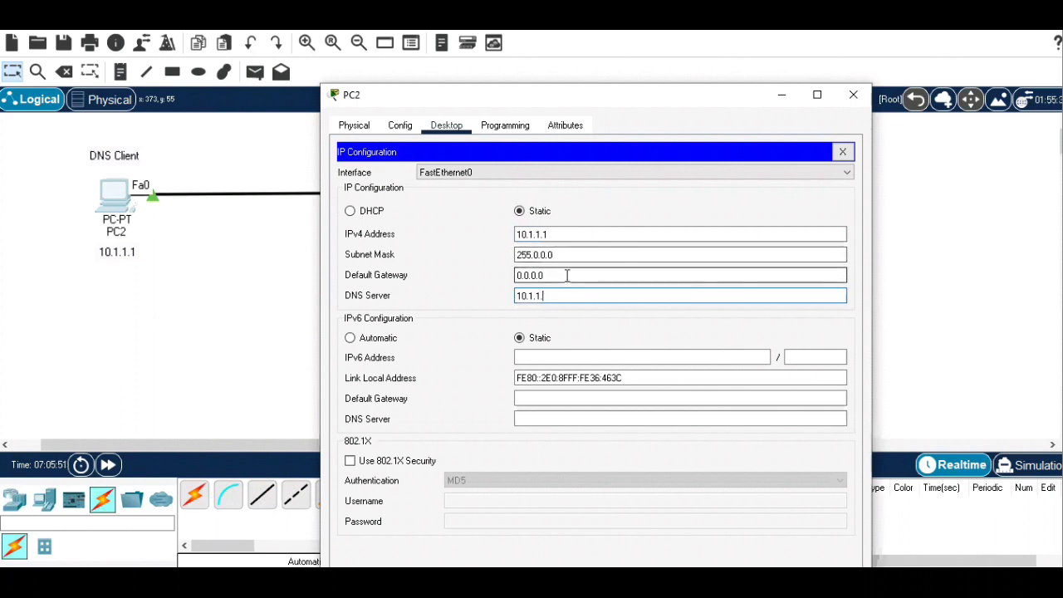
text(2)
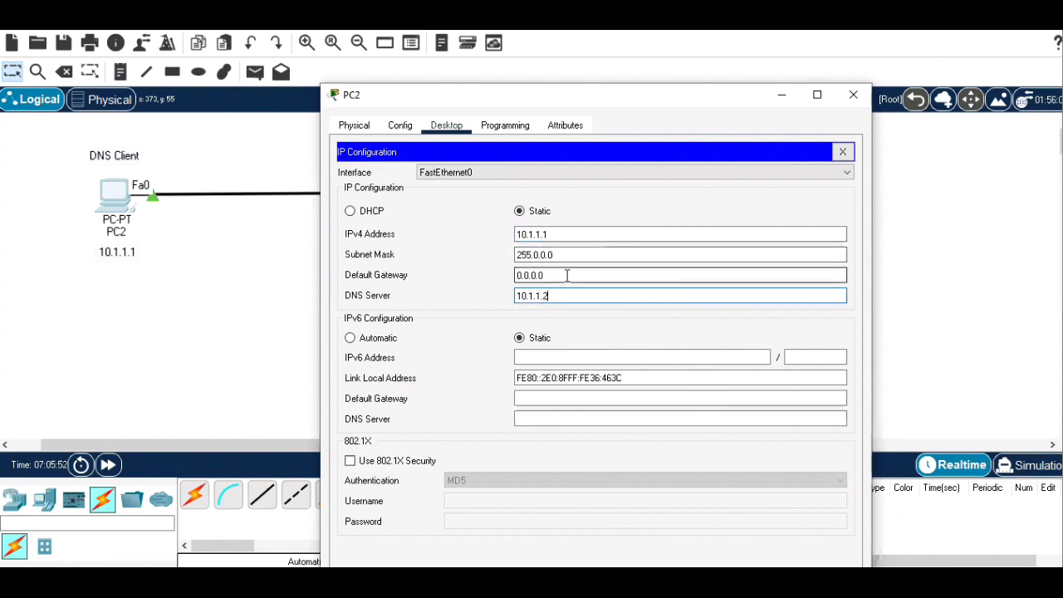
click(842, 152)
Step: Ping the server at 10.1.1.2 from PC2's command prompt to test connectivity
click(678, 210)
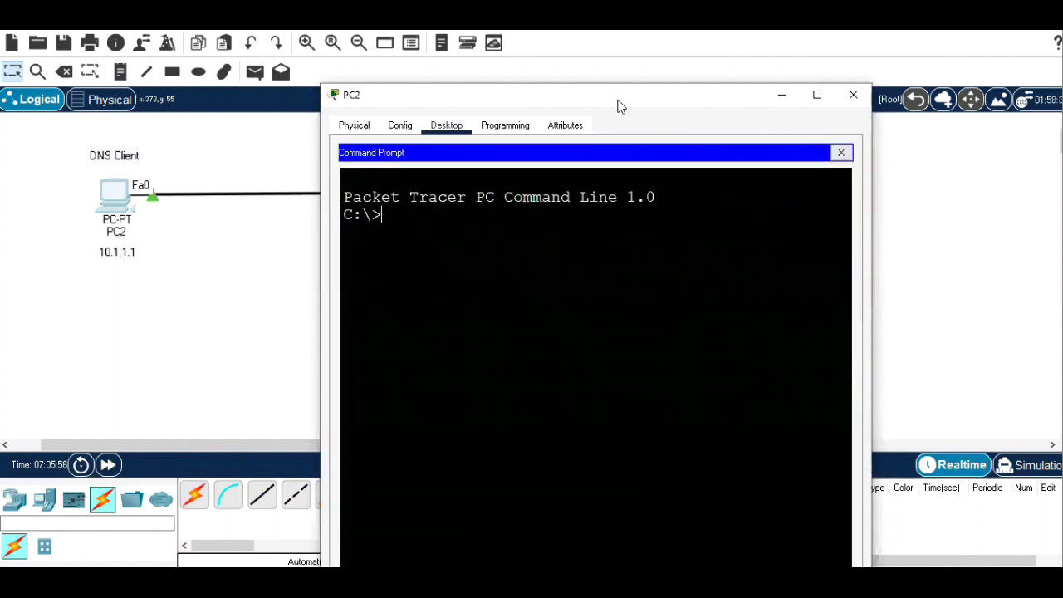
drag(597, 102, 361, 95)
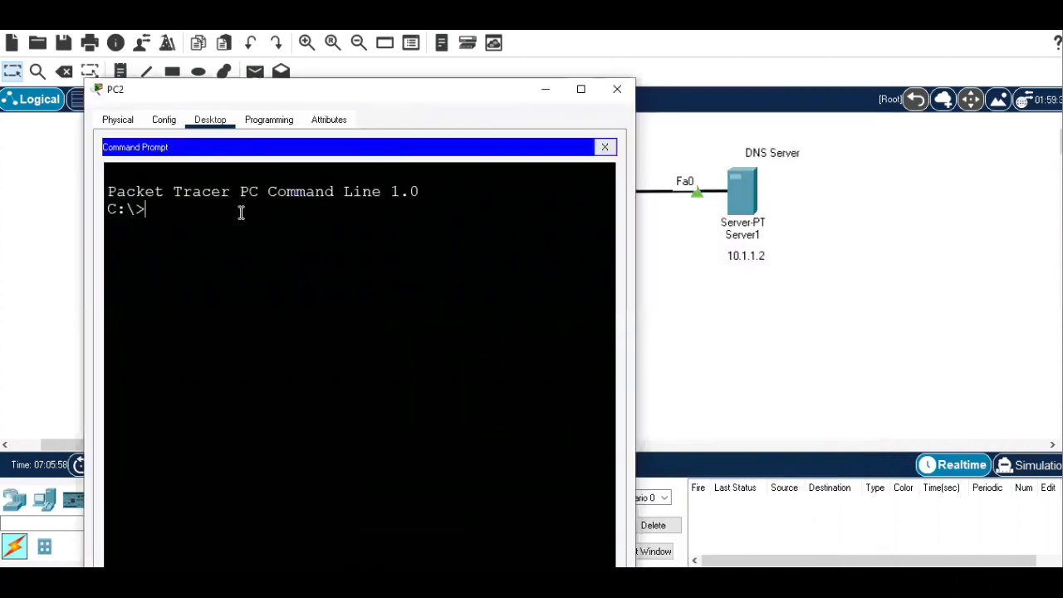
text(ping )
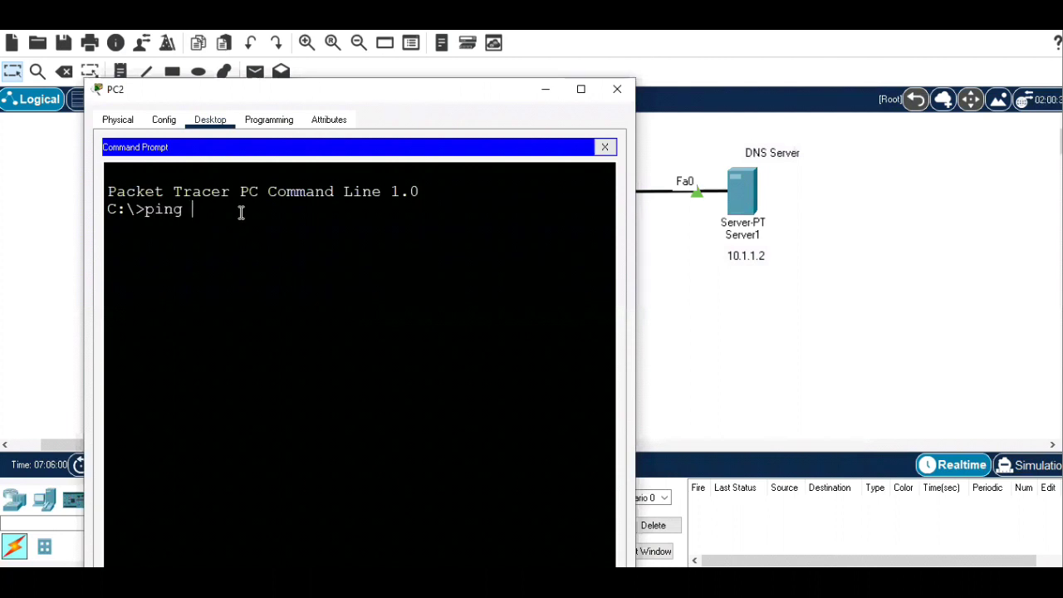
text(10.1.1.2)
key(Return)
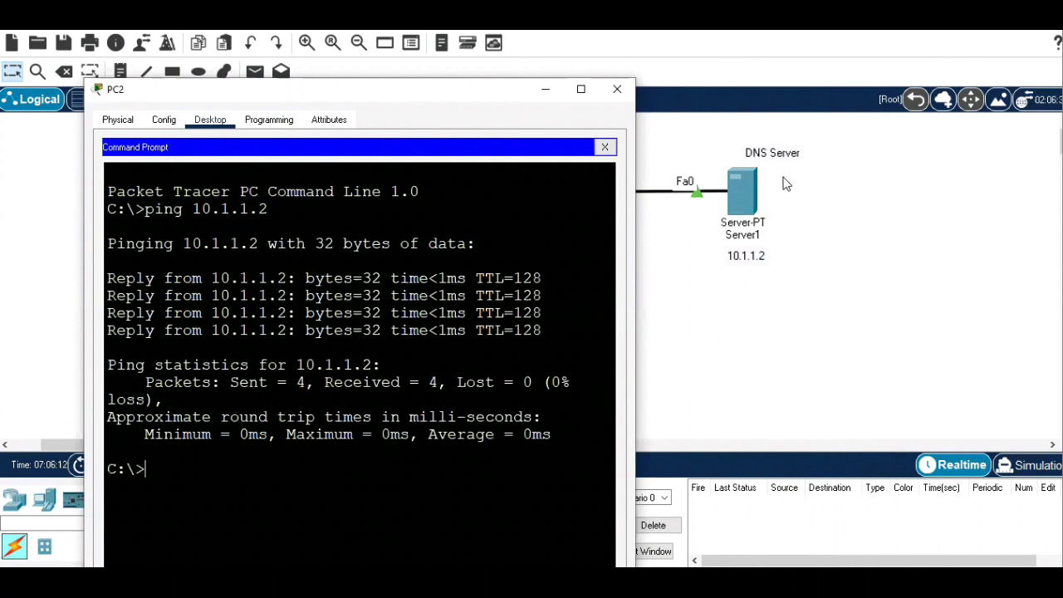
click(605, 147)
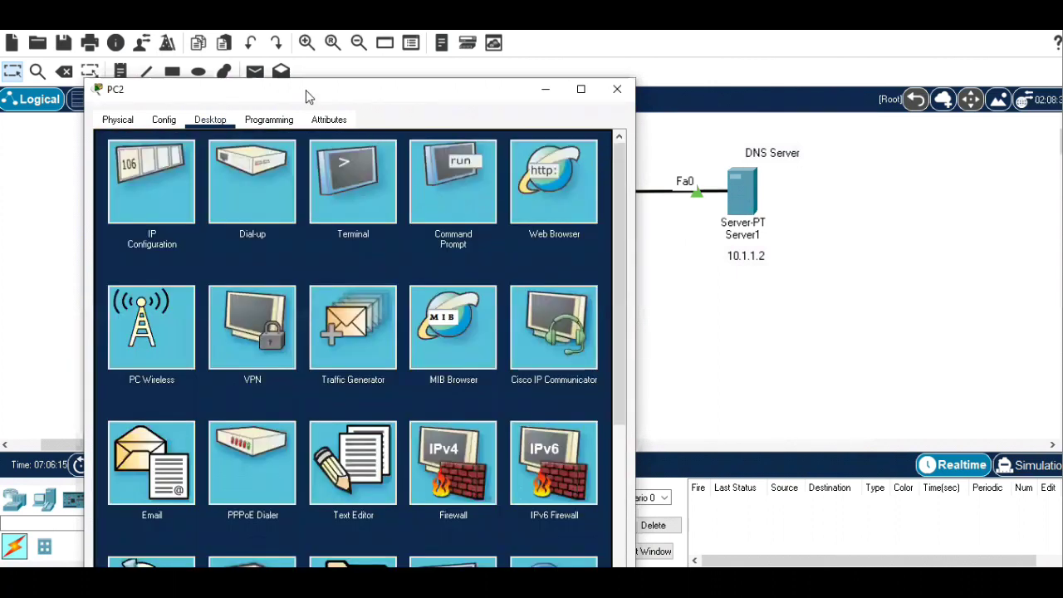
Step: Load the page at 10.1.1.2 in PC2's web browser
drag(307, 106, 309, 154)
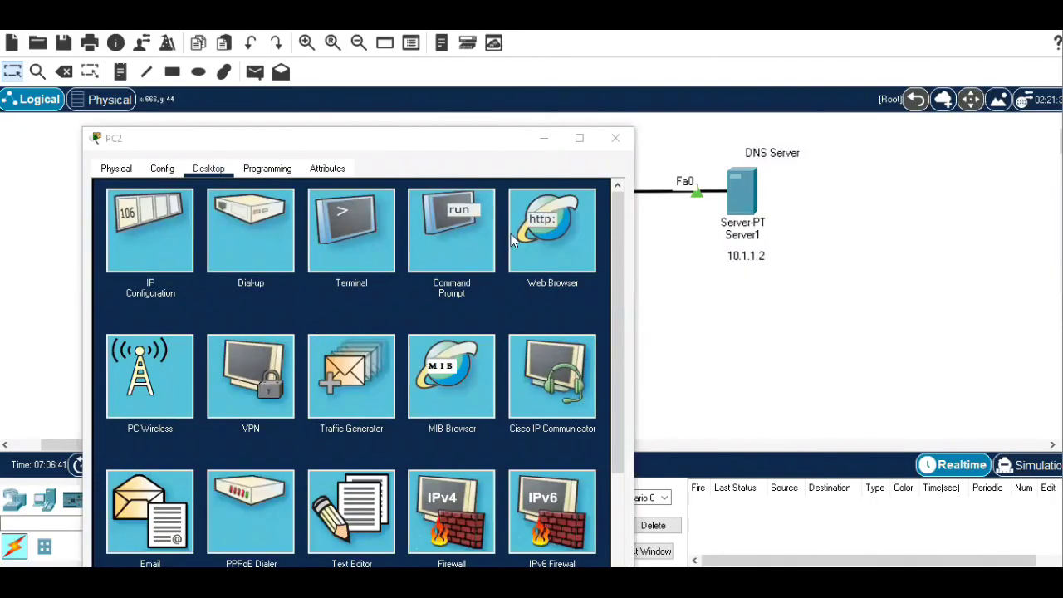
click(539, 233)
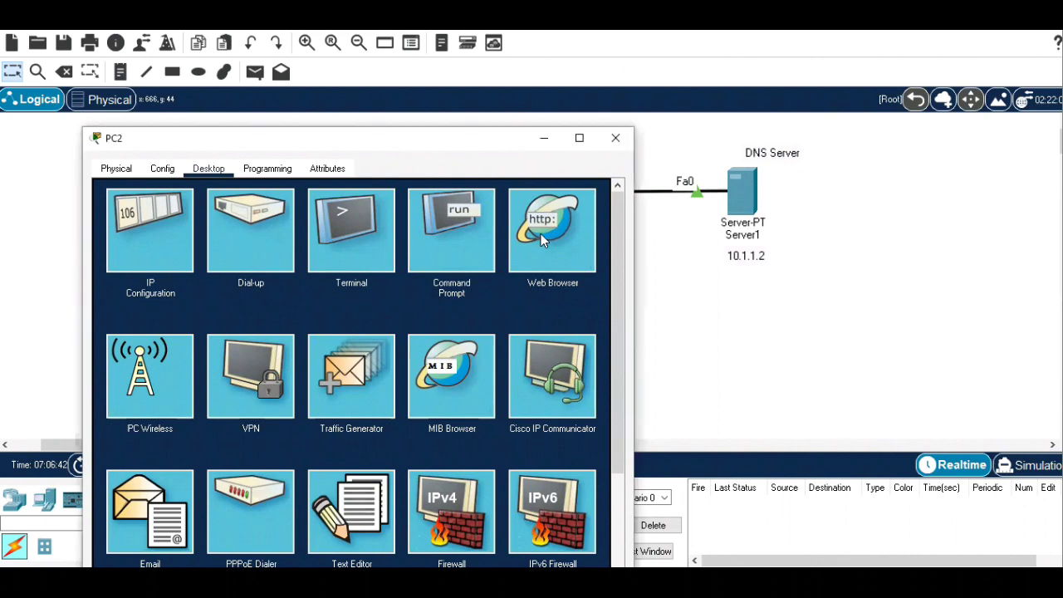
click(547, 262)
click(201, 217)
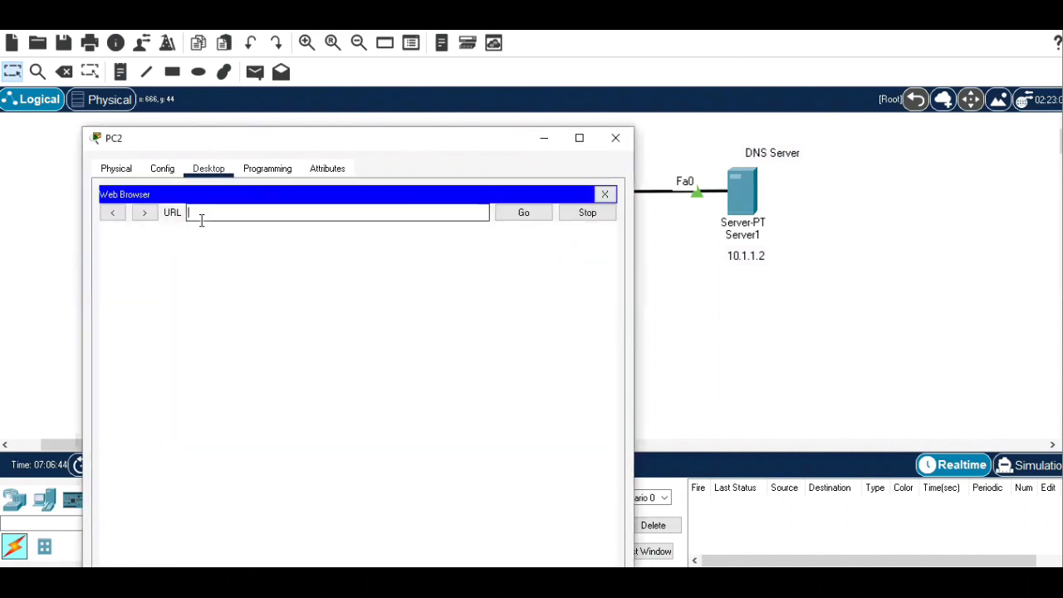
text(10.1.1.2)
key(Return)
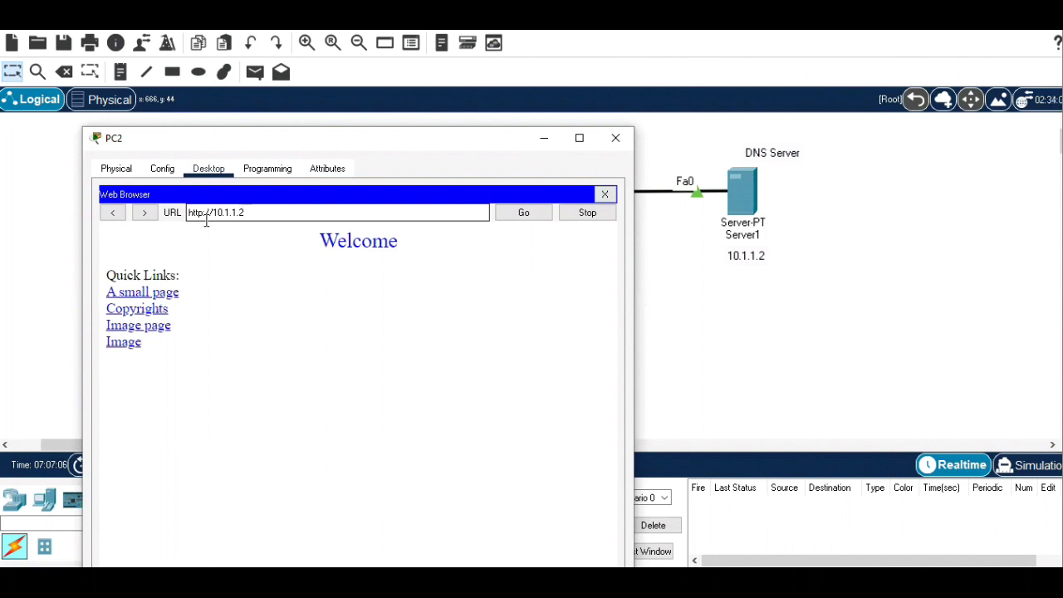
key(BackSpace)
key(BackSpace)
key(BackSpace)
key(BackSpace)
key(BackSpace)
key(BackSpace)
key(BackSpace)
key(BackSpace)
key(BackSpace)
key(BackSpace)
key(BackSpace)
key(BackSpace)
key(BackSpace)
key(BackSpace)
key(BackSpace)
text(www.)
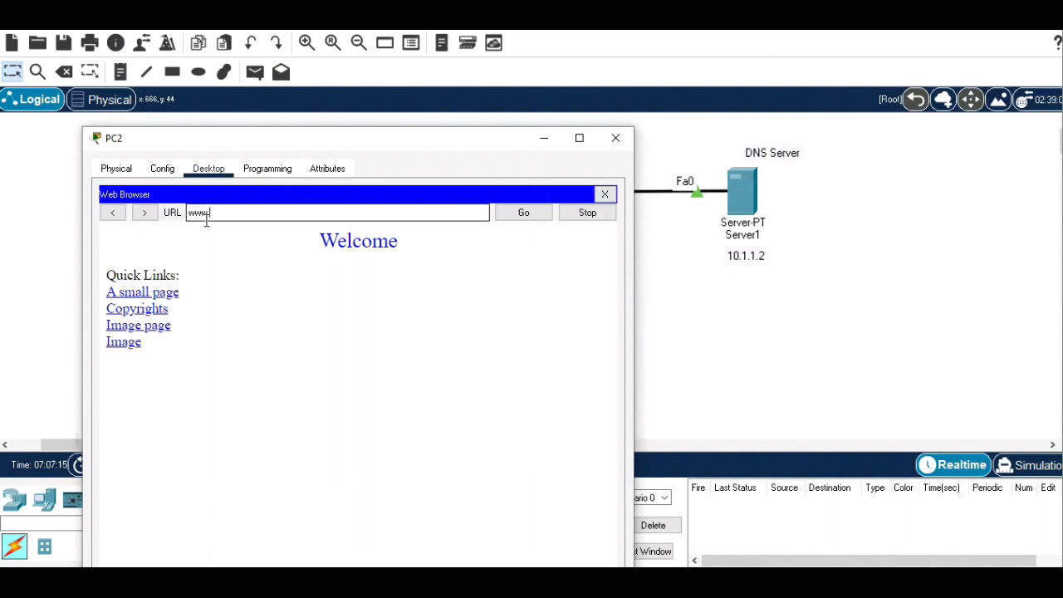
text(learning.com)
key(Return)
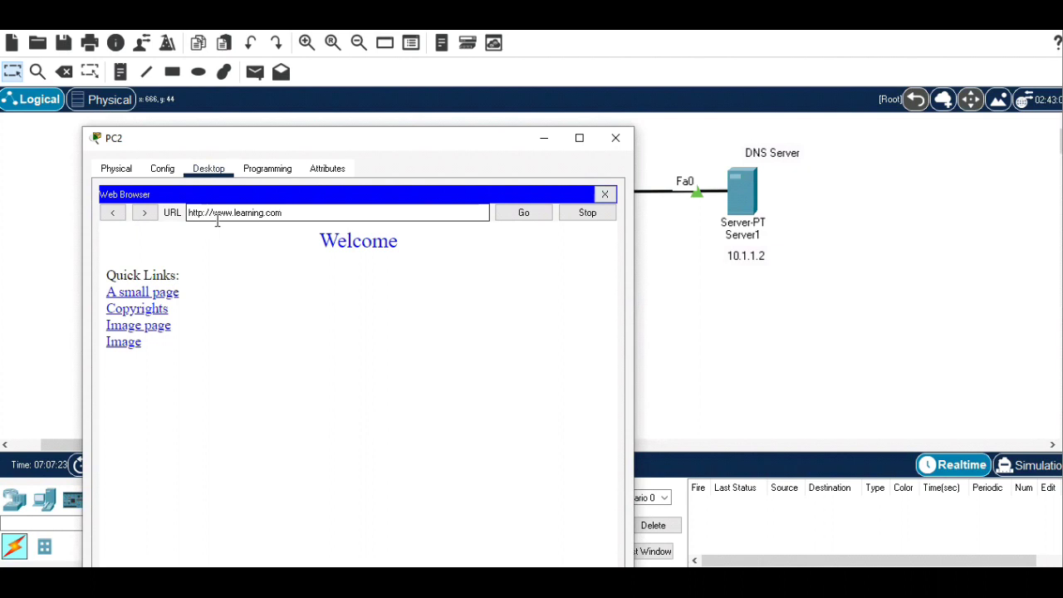
click(604, 195)
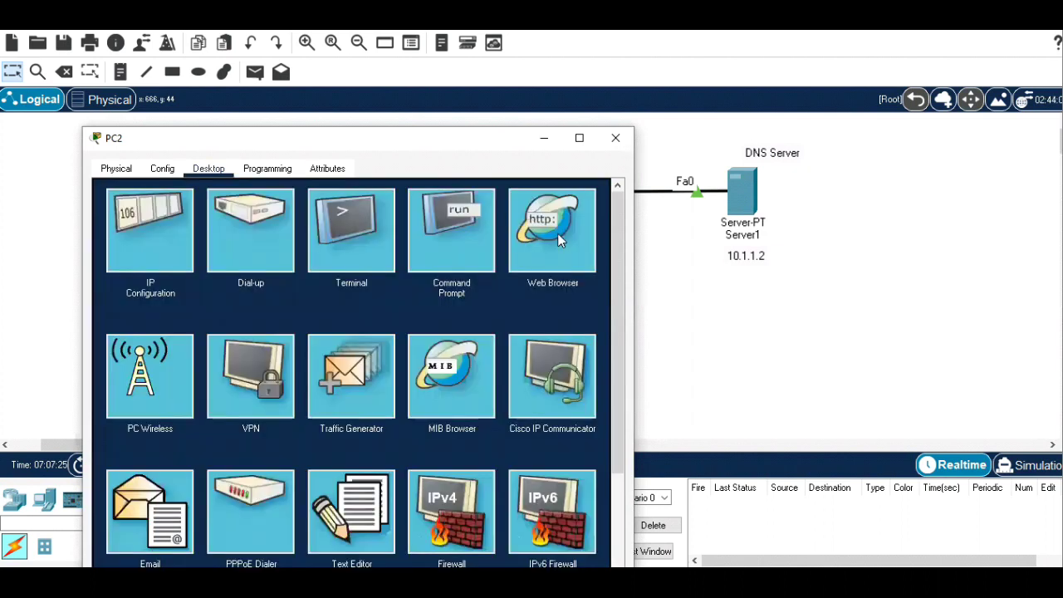
click(558, 248)
click(207, 212)
text(www)
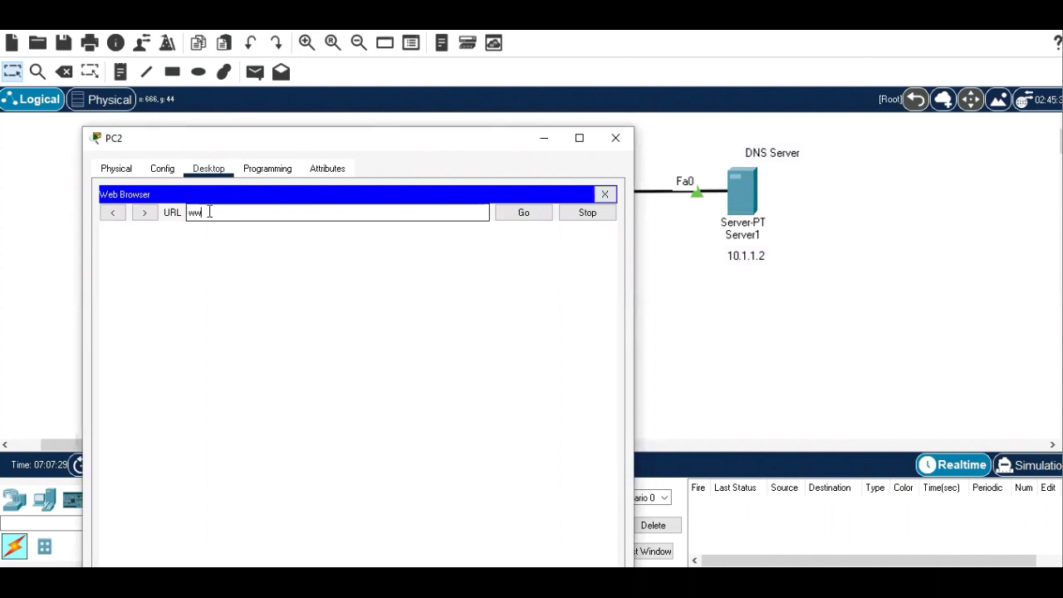
text(.learning.com)
key(Return)
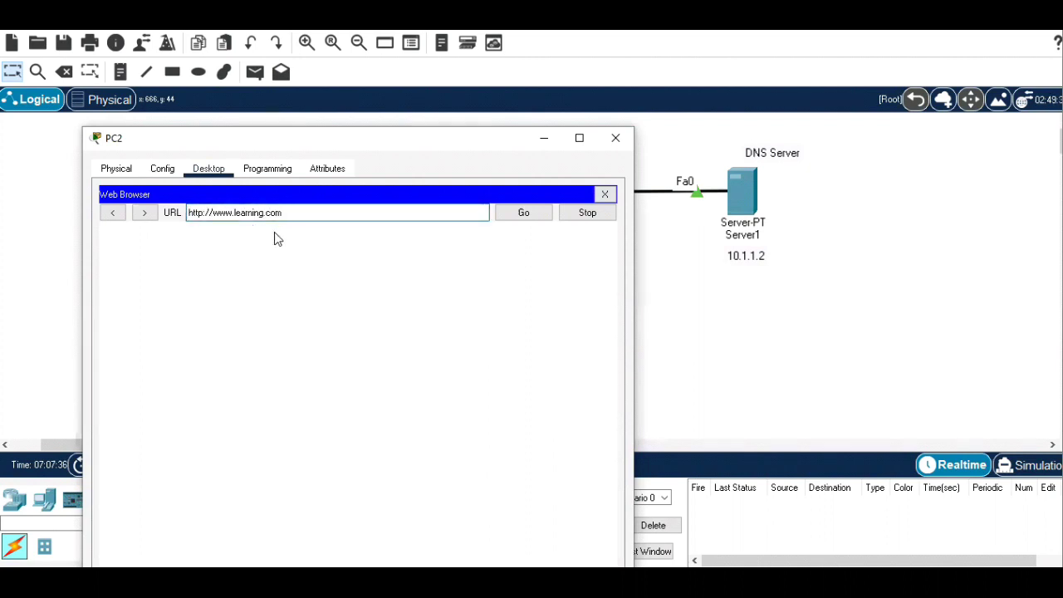
click(604, 194)
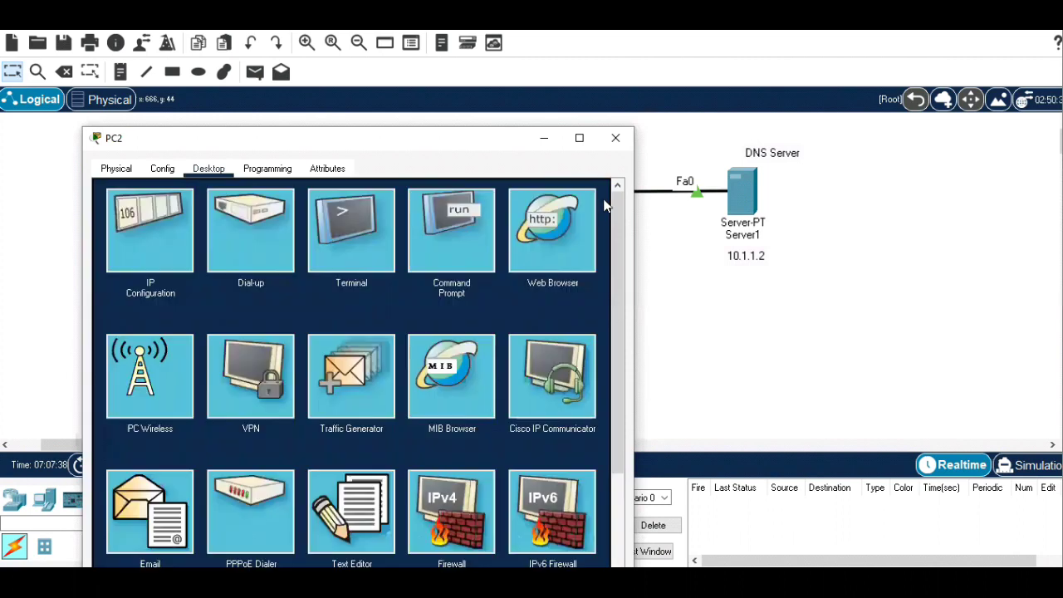
click(687, 354)
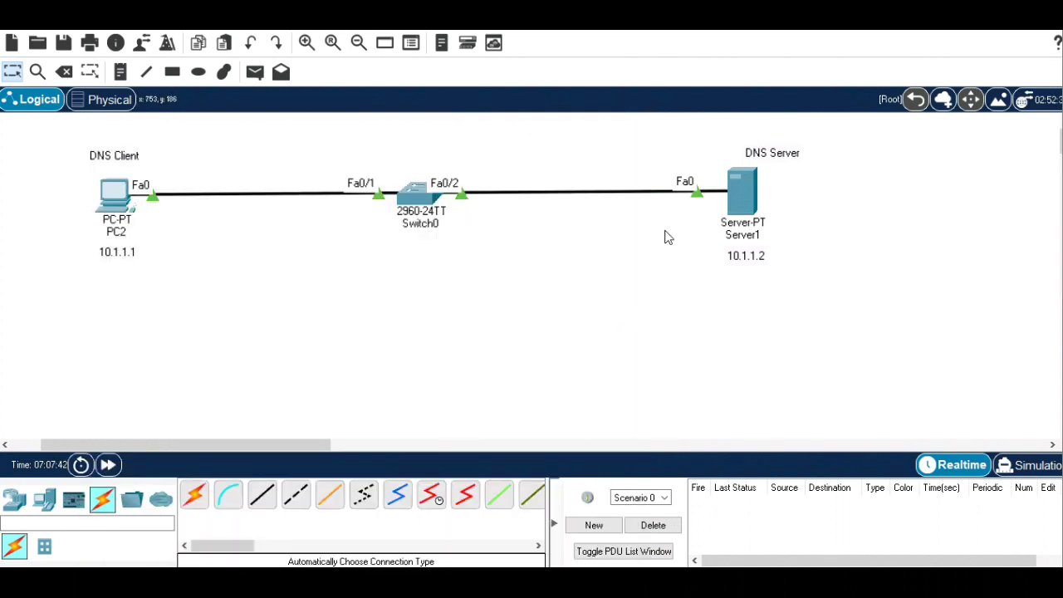
Step: Turn on the DNS service on Server1
click(745, 204)
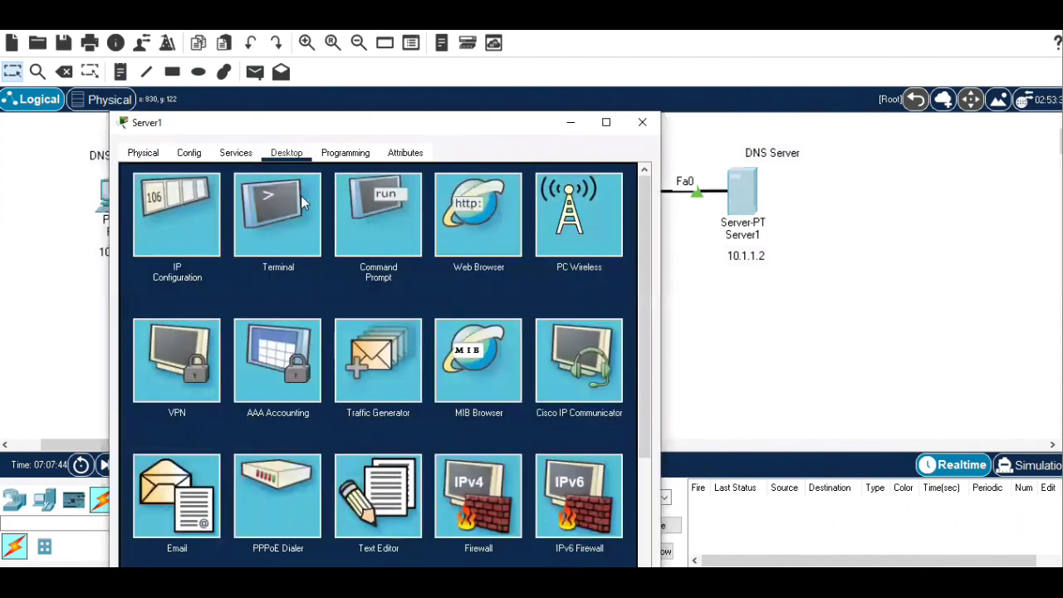
click(235, 154)
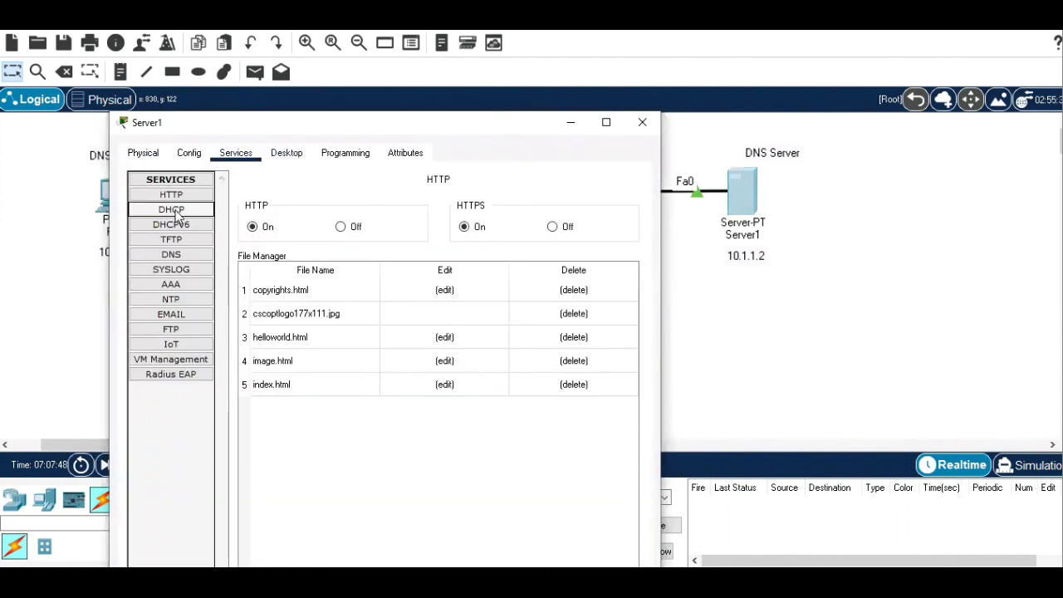
click(172, 255)
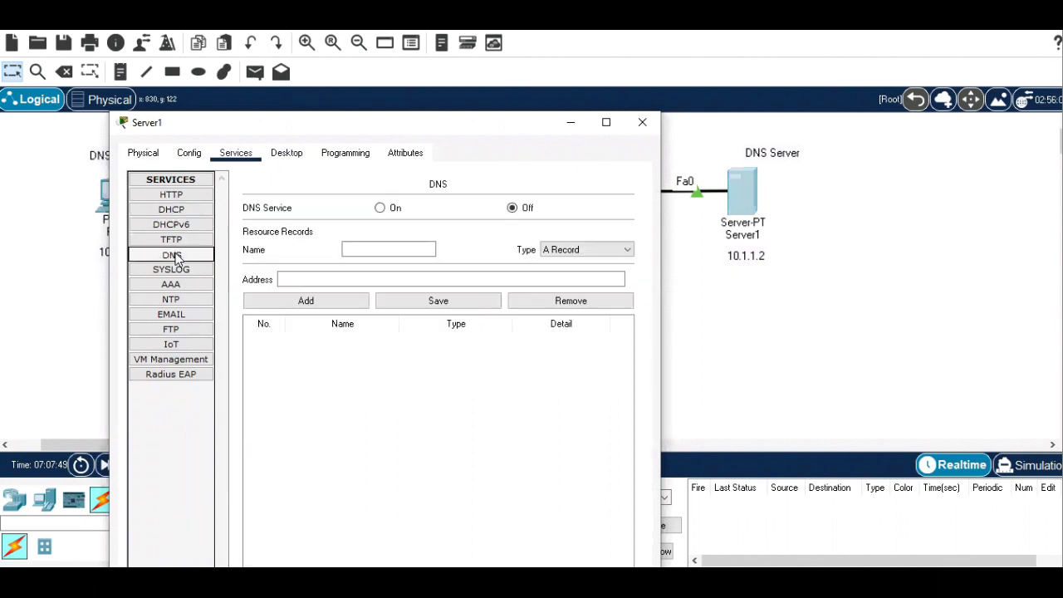
click(380, 207)
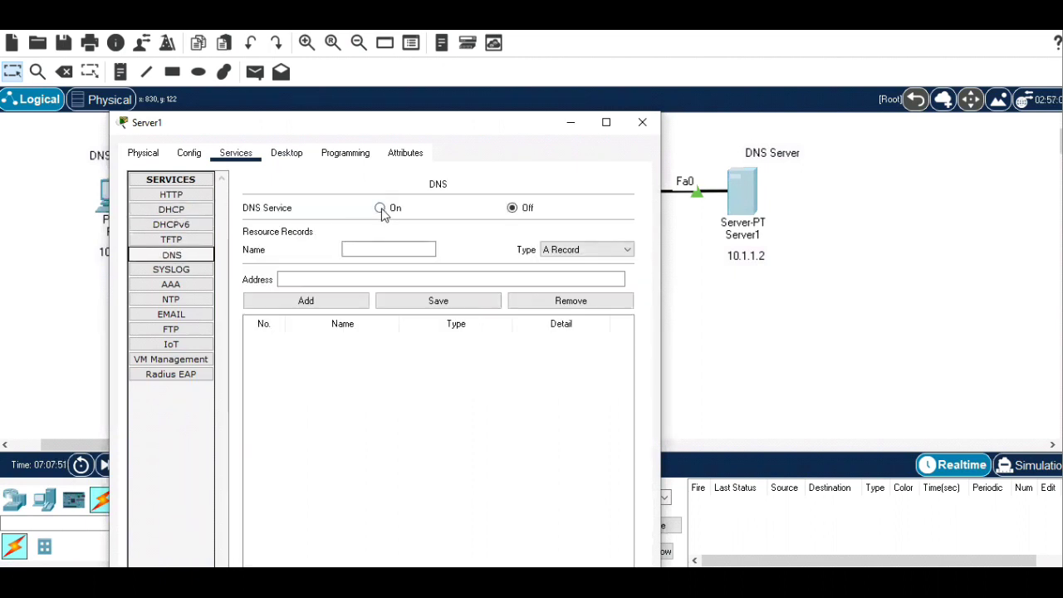
click(360, 247)
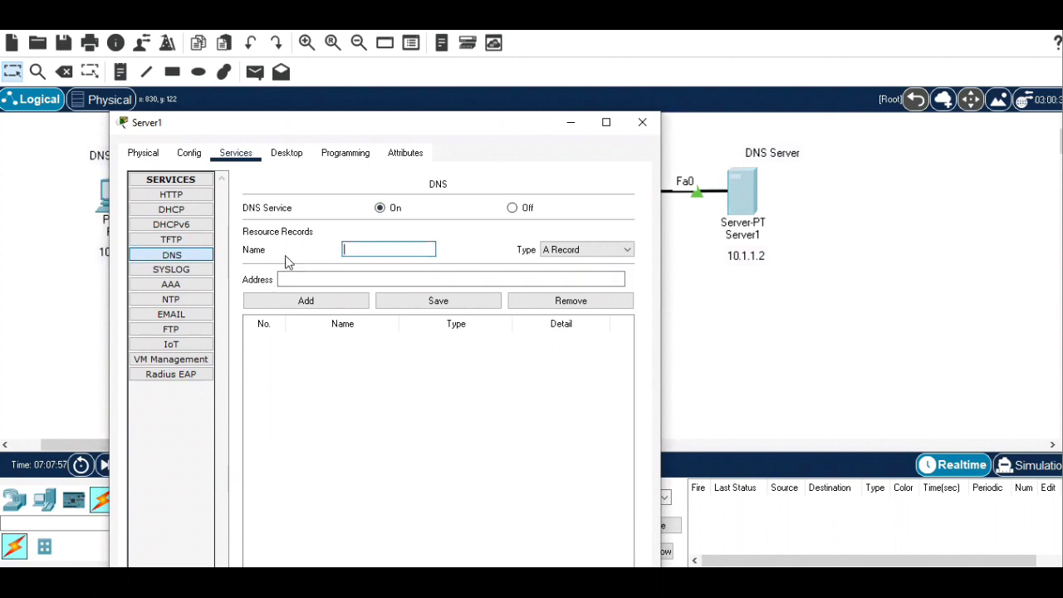
click(306, 277)
text(10)
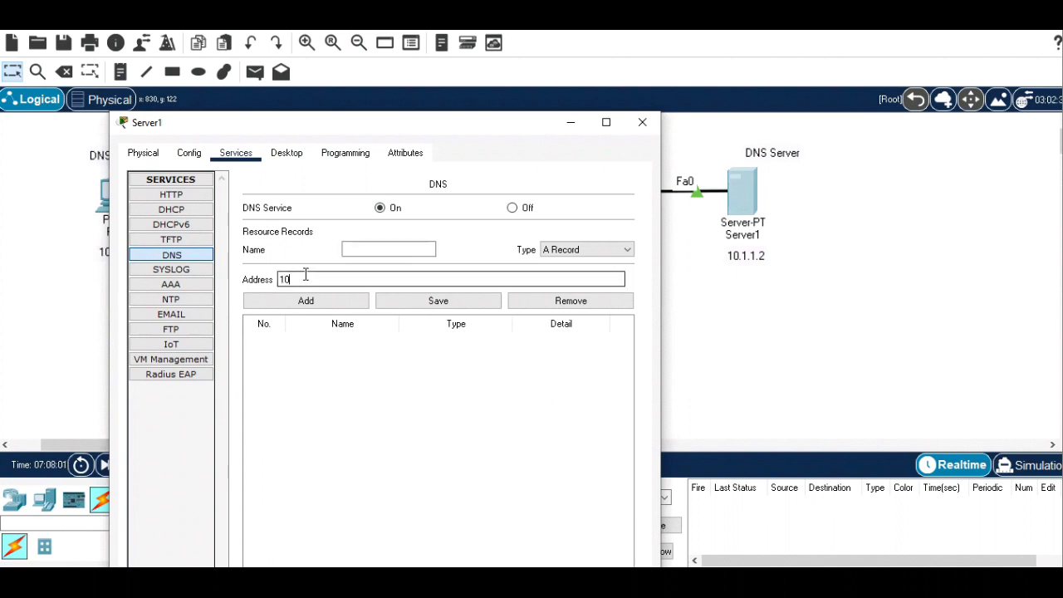
text(.1.1.2)
click(362, 249)
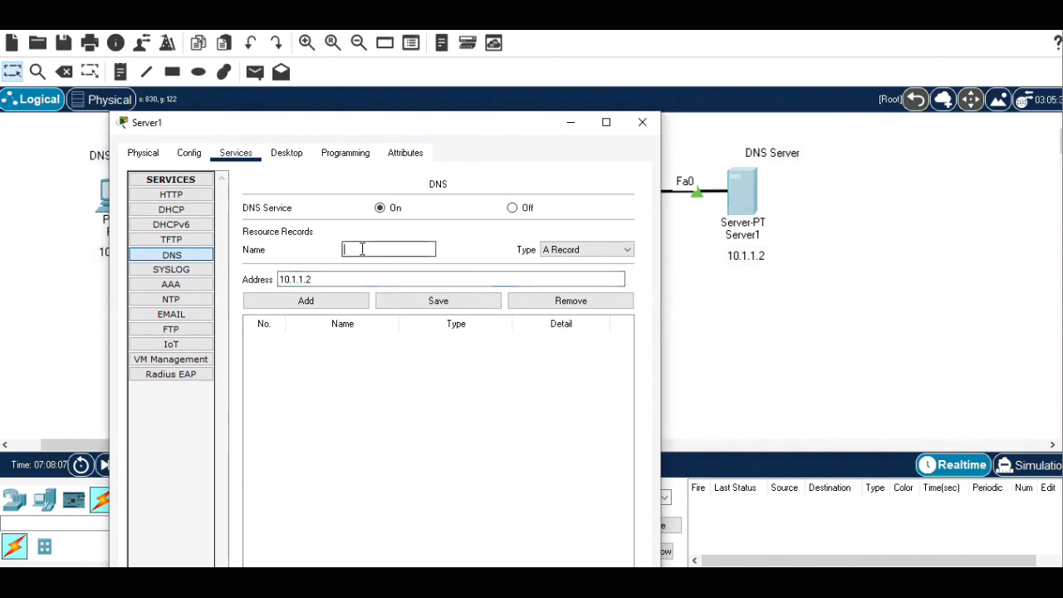
text(www.learning.com)
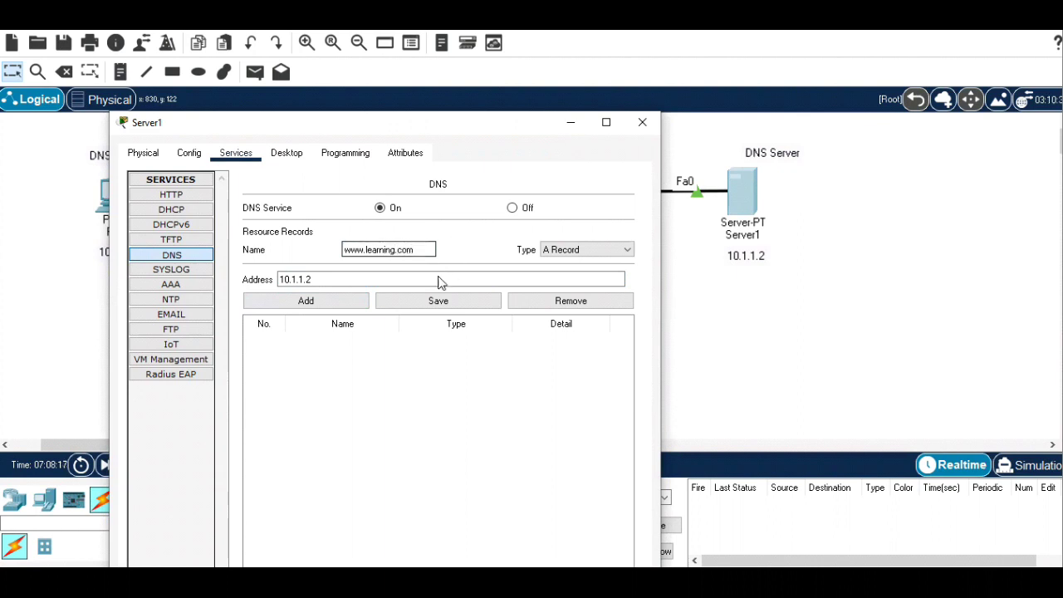
click(337, 303)
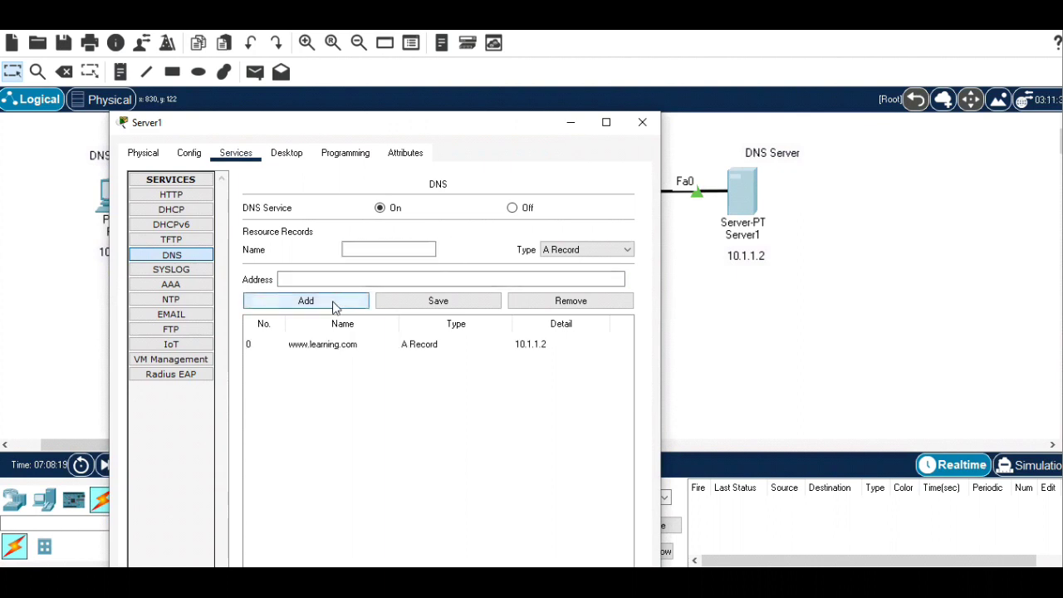
click(347, 344)
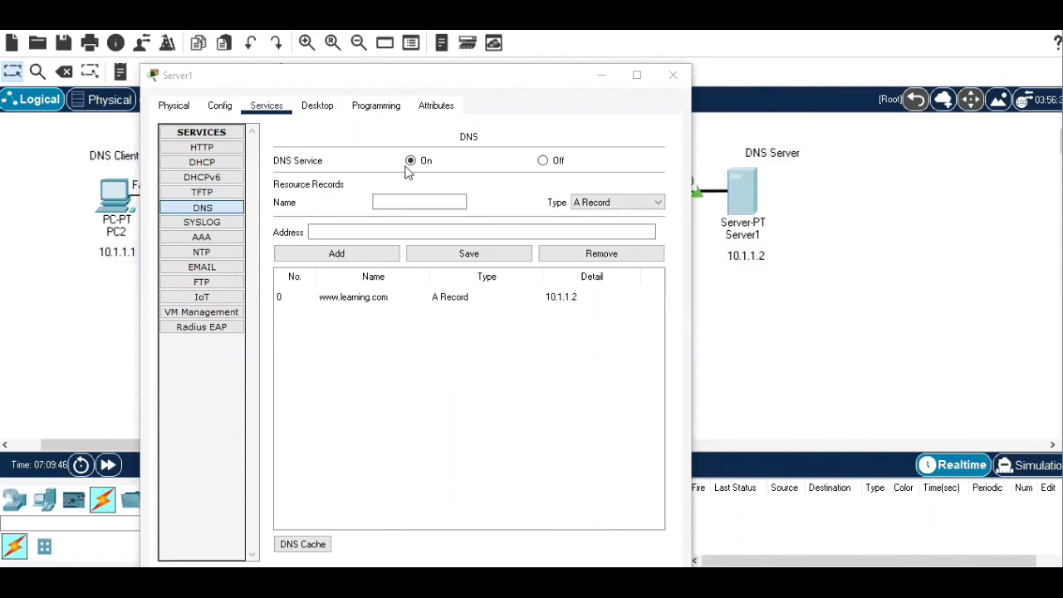
click(479, 258)
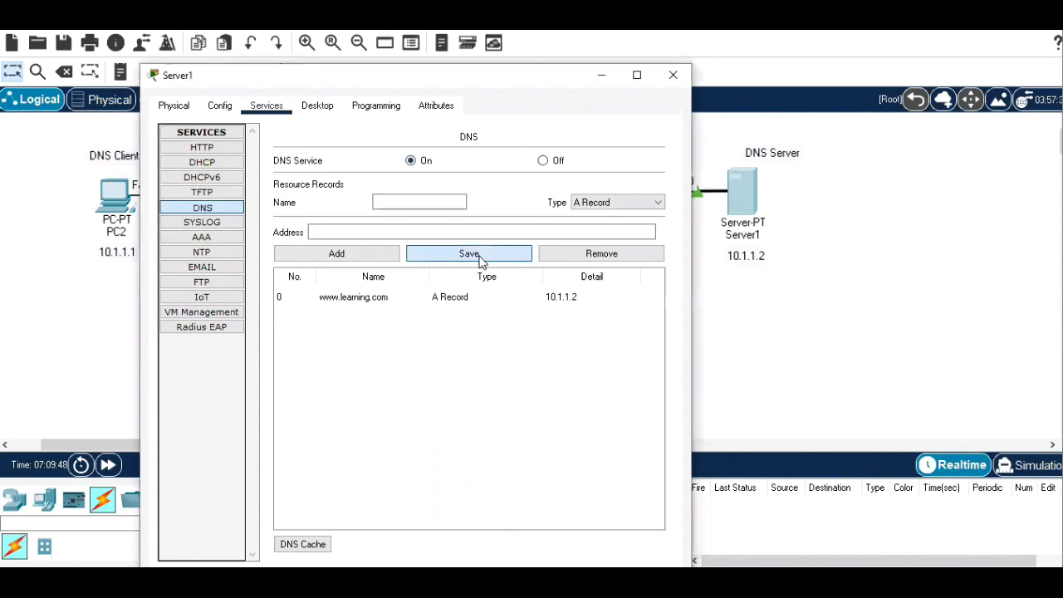
click(558, 302)
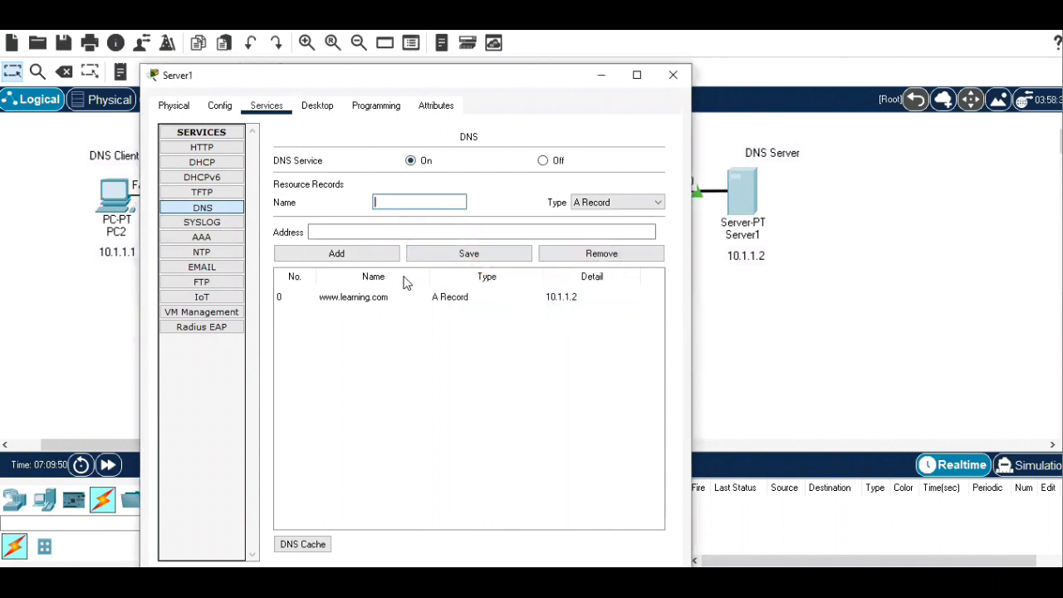
click(380, 297)
click(457, 260)
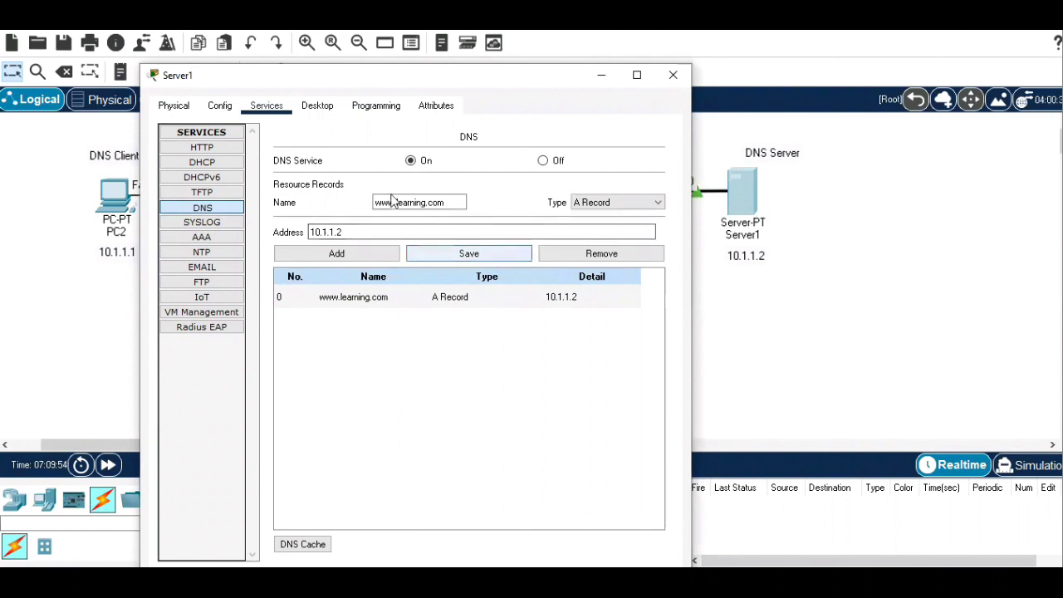
click(673, 75)
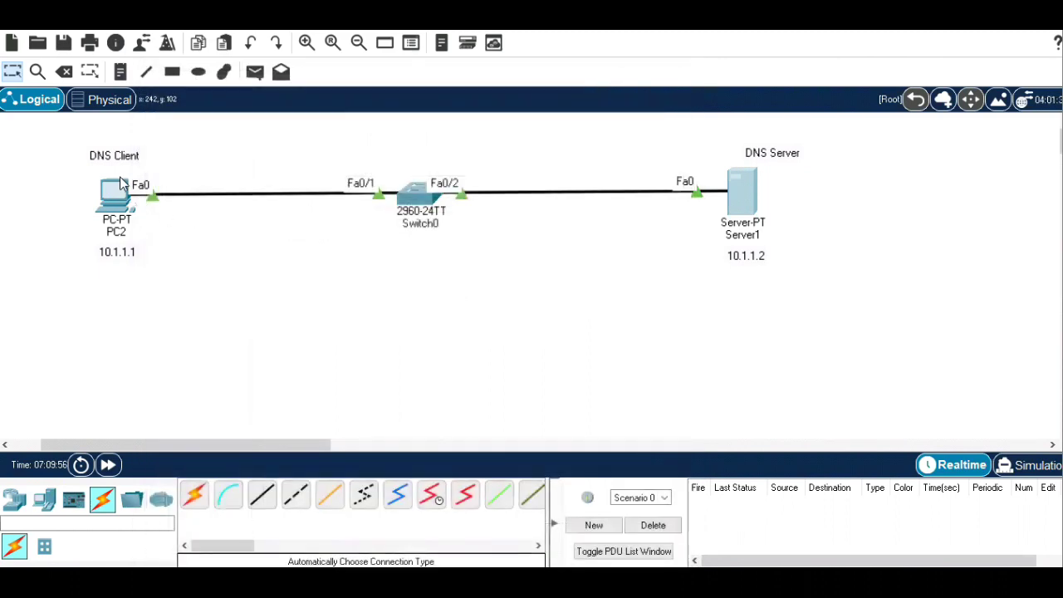
click(116, 199)
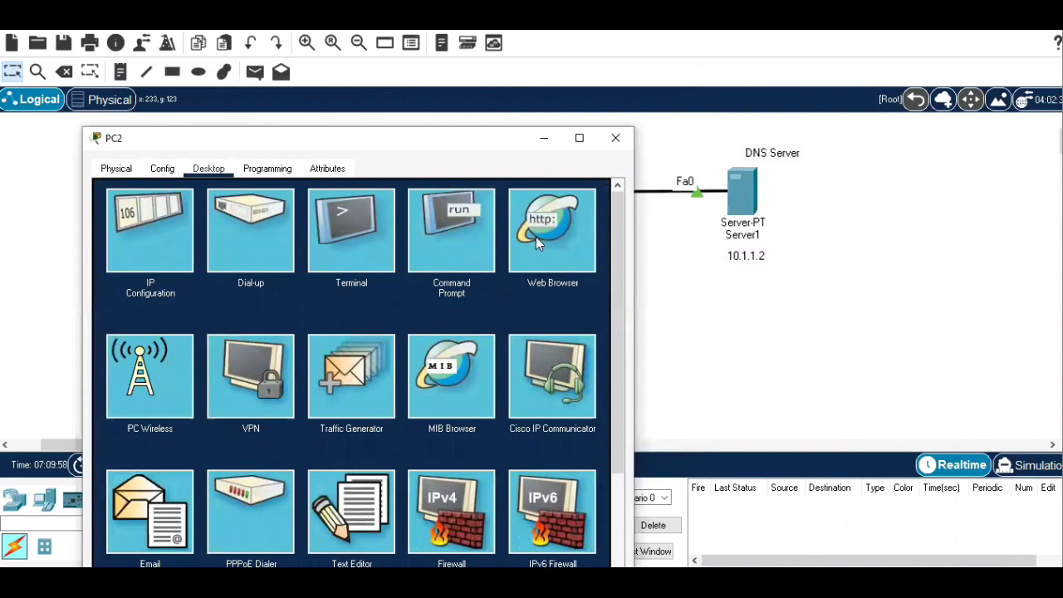
click(530, 242)
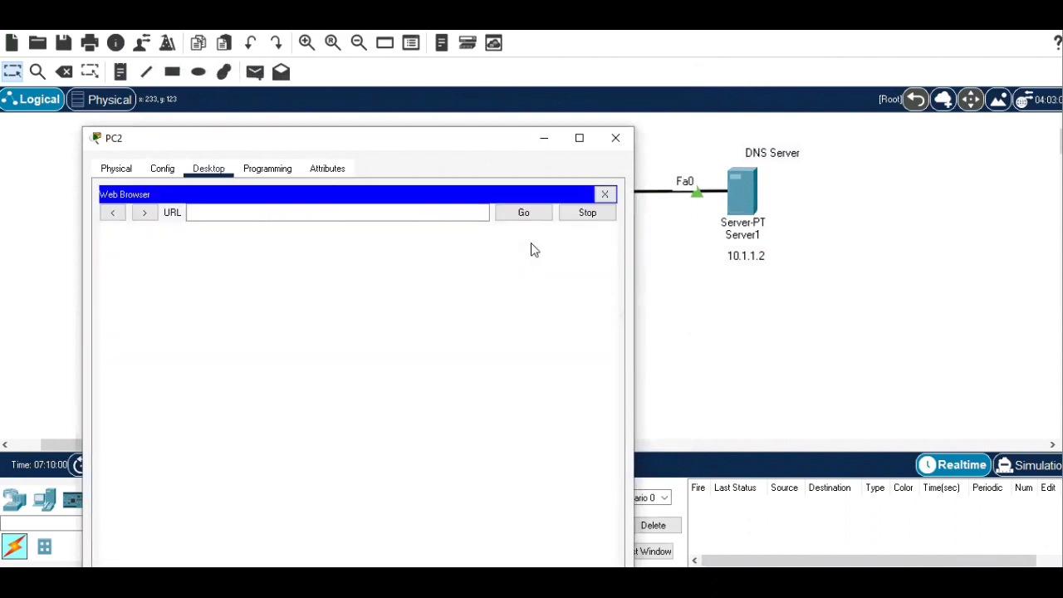
text(www)
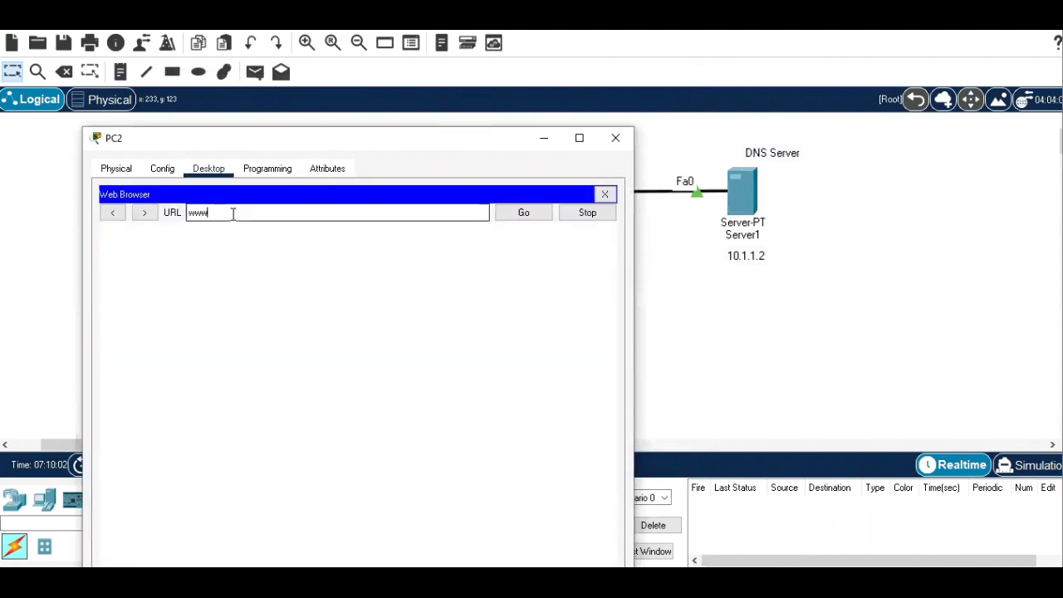
text(.learni)
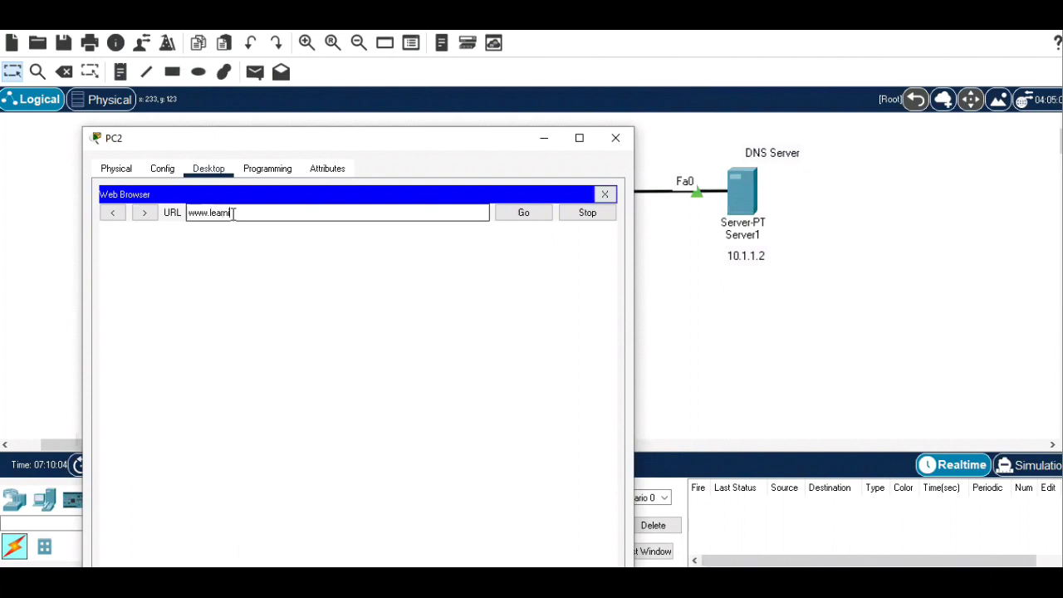
text(ng.com)
key(Return)
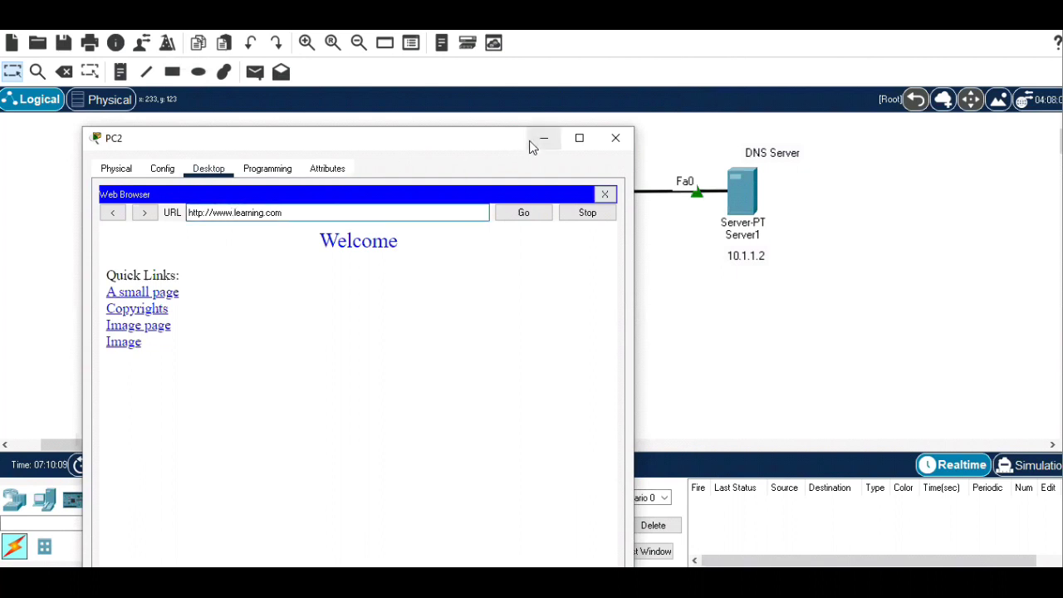
click(538, 142)
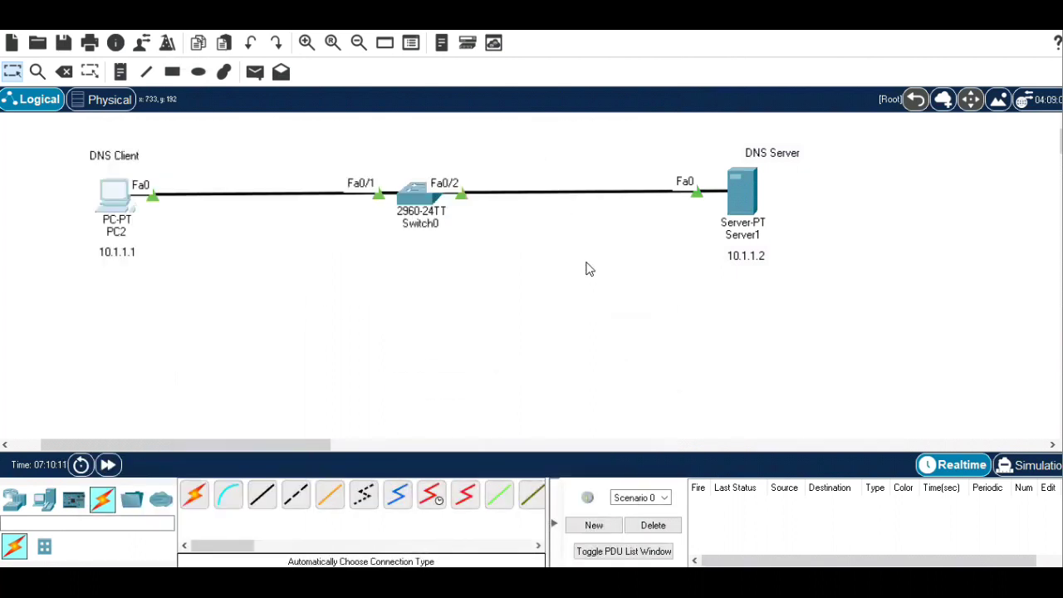